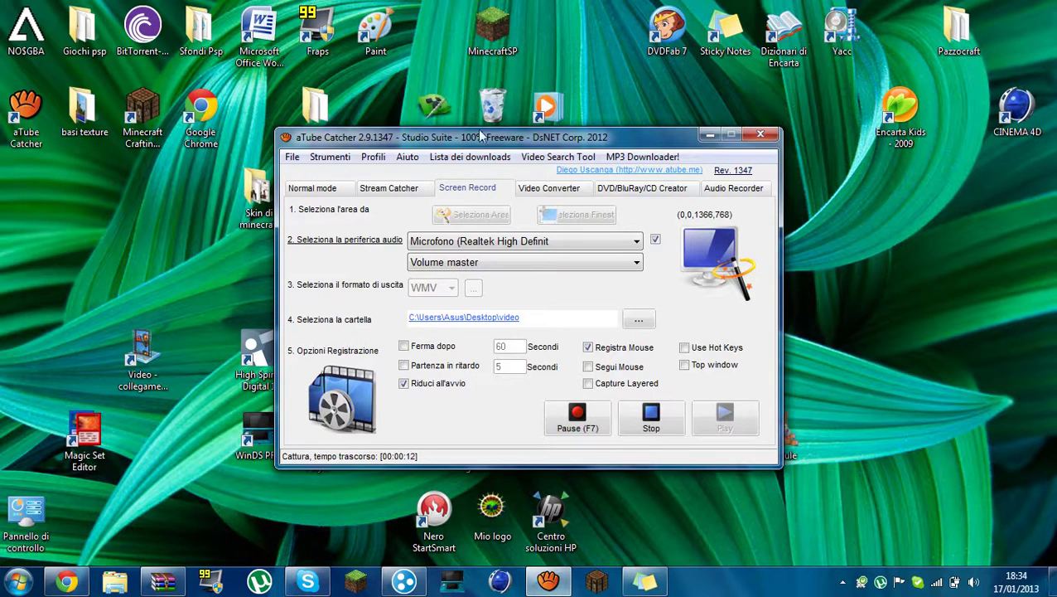
mouse_move(499, 142)
mouse_down()
mouse_move(477, 1)
mouse_move(471, 190)
mouse_move(483, 151)
mouse_up()
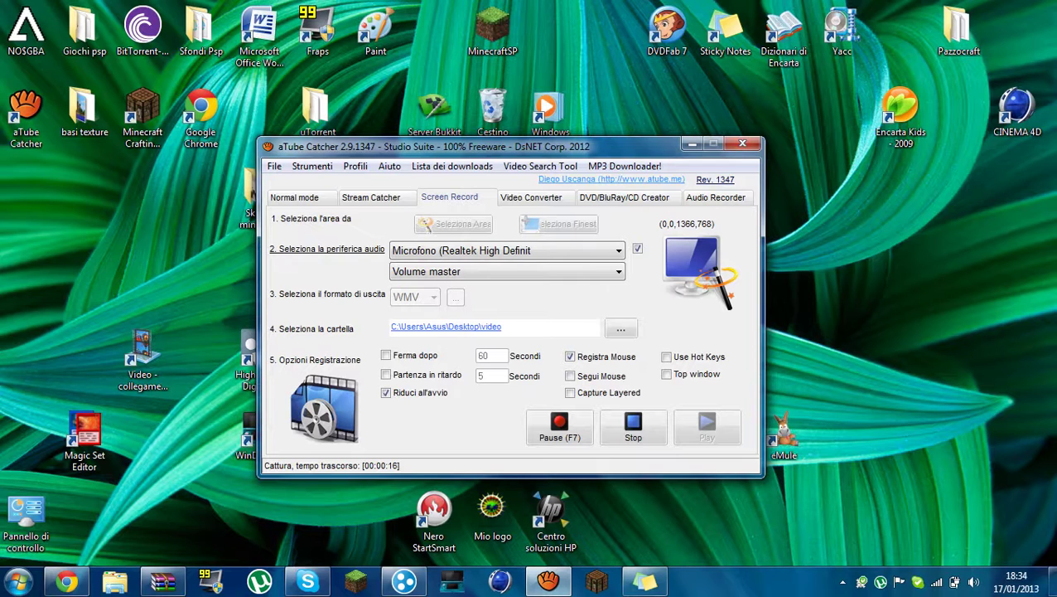
drag(2, 2, 48, 8)
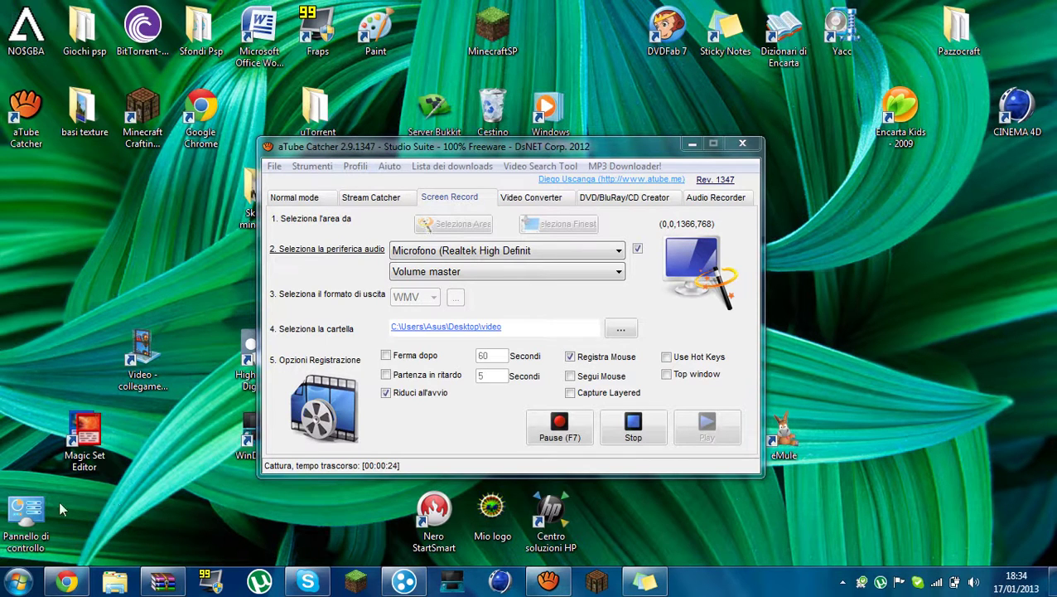
- Switch to the YouTube page in Chrome, mute the "hunger games minecraft ITA 2" video and play it briefly
click(67, 581)
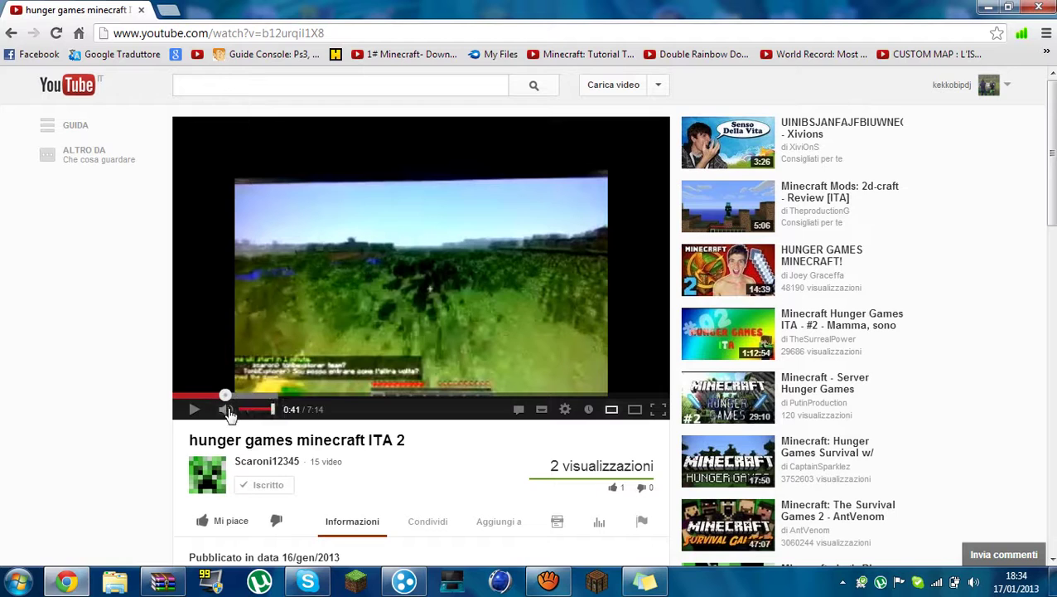
click(226, 408)
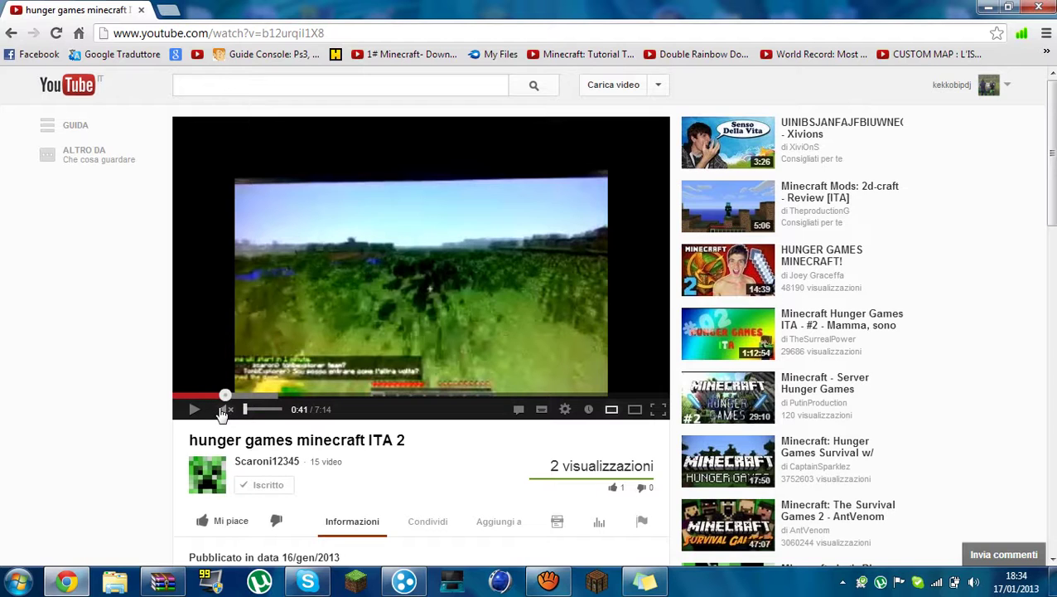
click(353, 225)
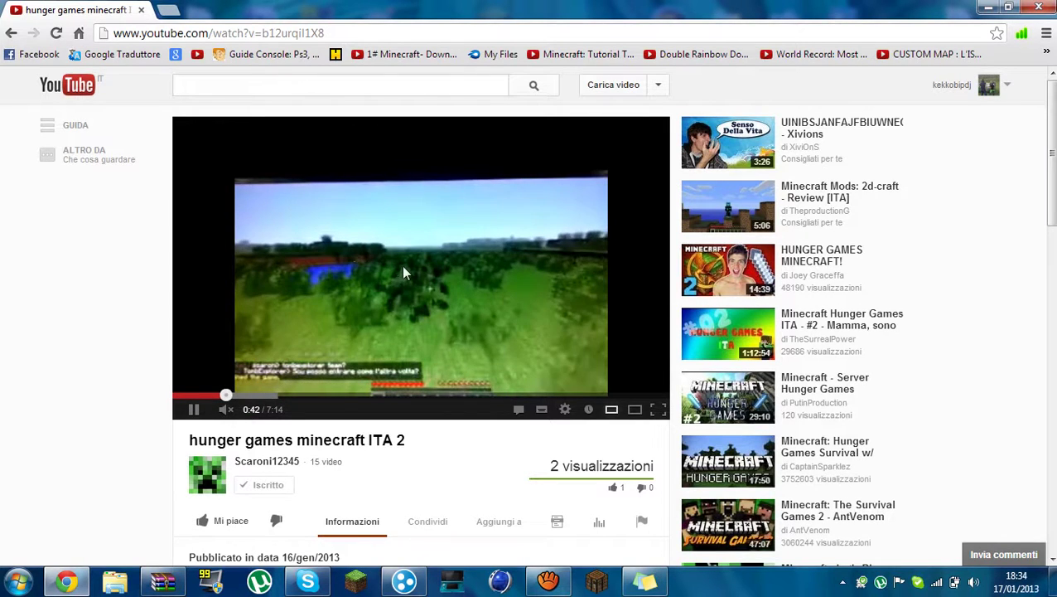
click(988, 6)
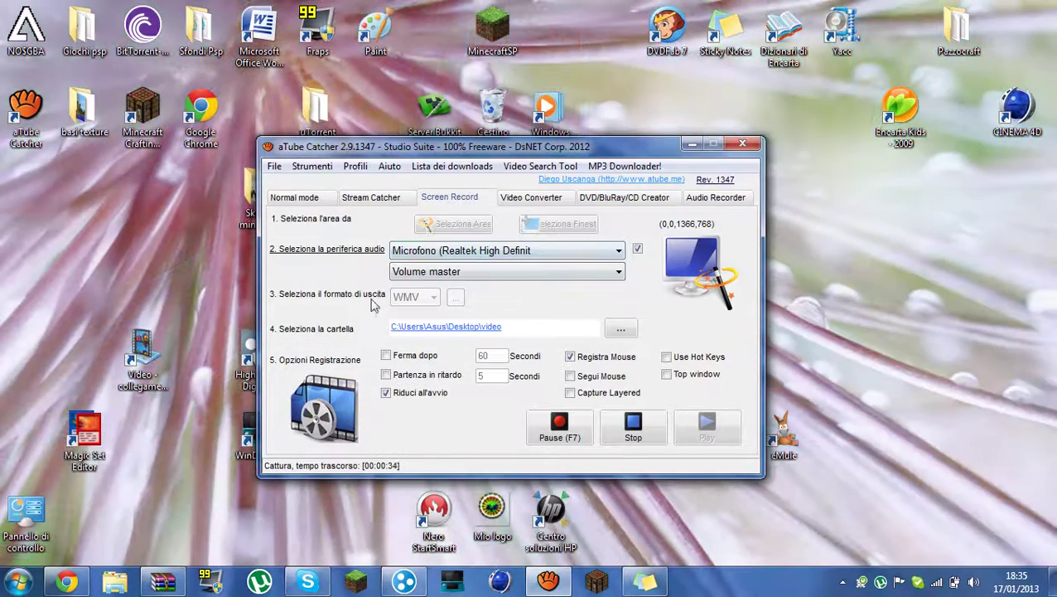
- Send the desktop's aTube Catcher shortcut to the recycle bin and extract aTube Catcher.lnk from AnimalBikes_Modloader_1.4.2.zip in WinRAR to the desktop
click(692, 144)
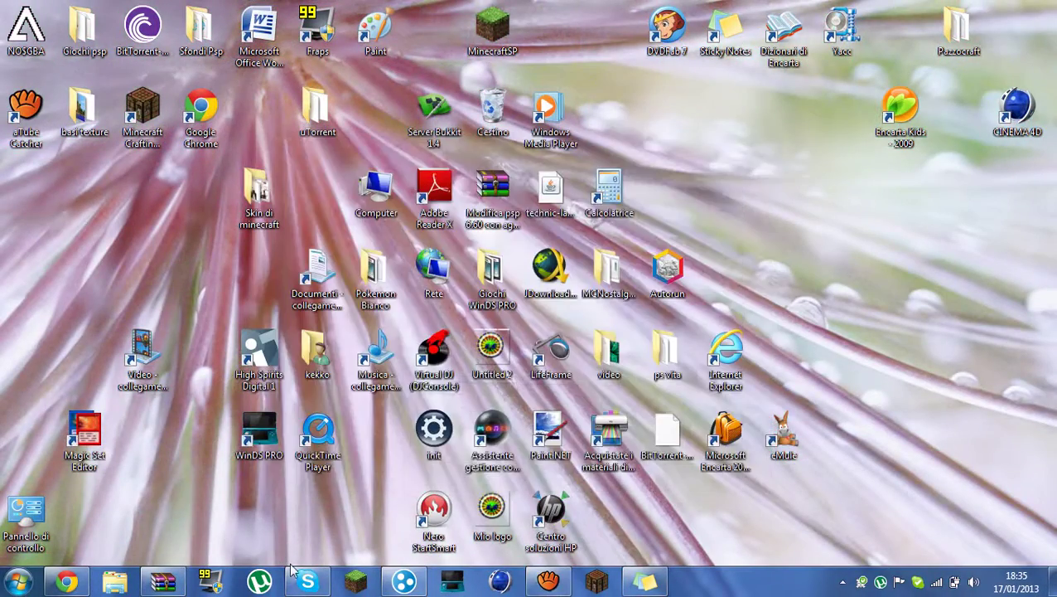
click(163, 581)
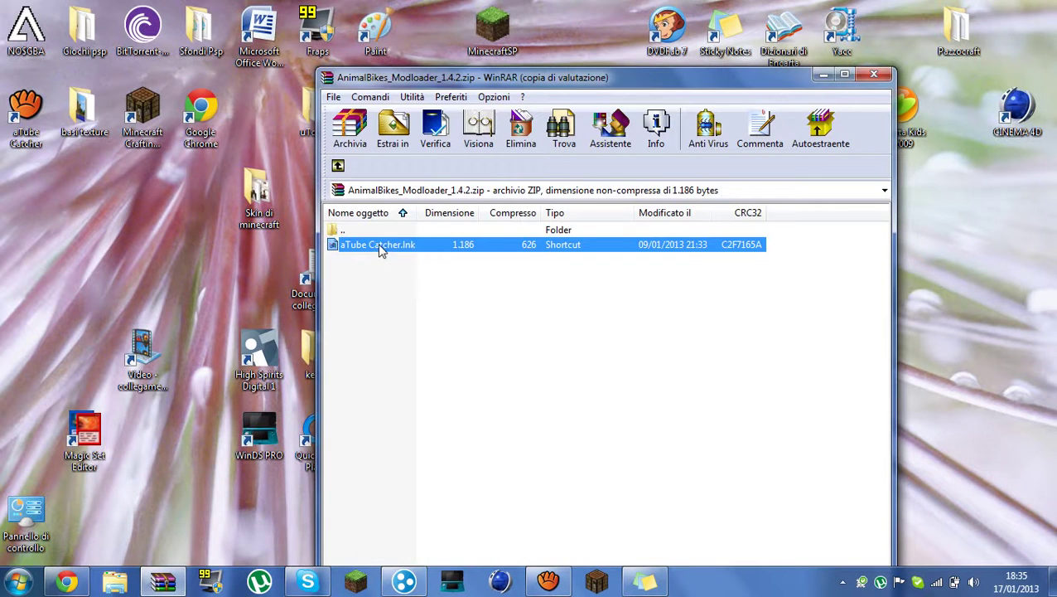
drag(460, 77, 785, 76)
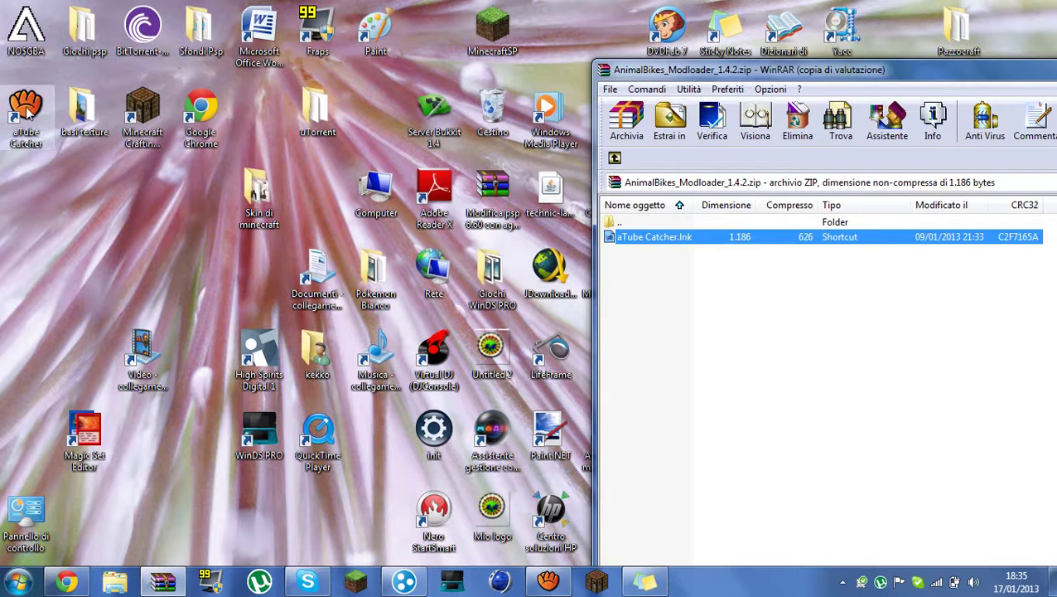
drag(26, 112, 482, 126)
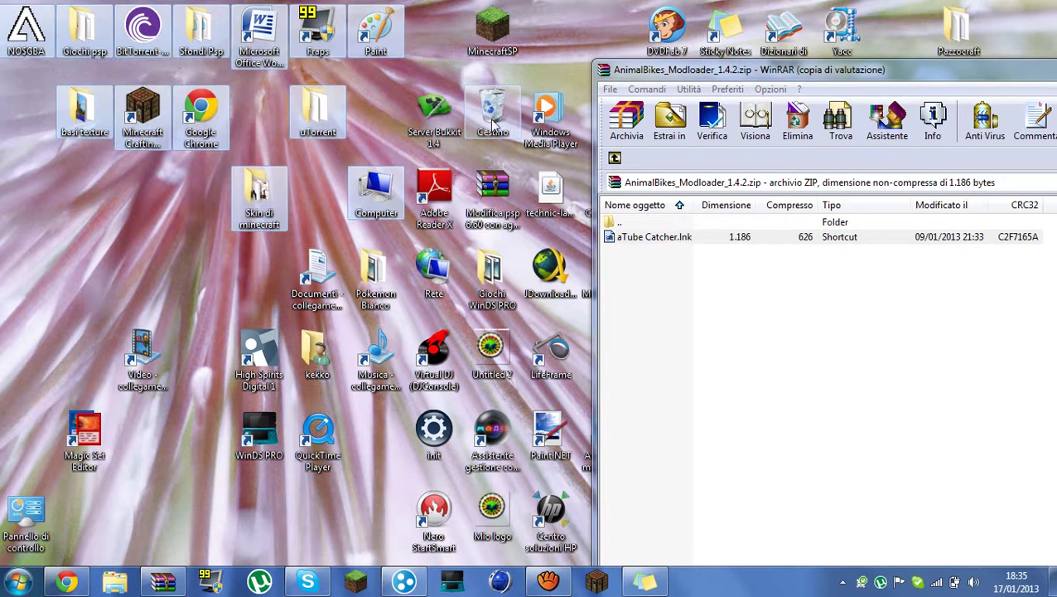
click(522, 217)
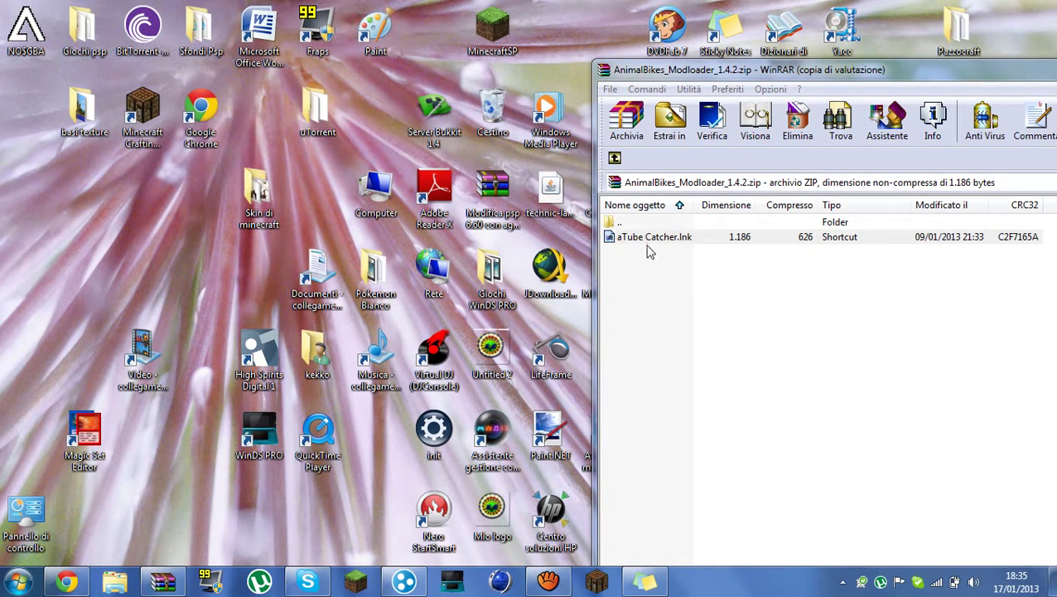
drag(642, 239, 58, 215)
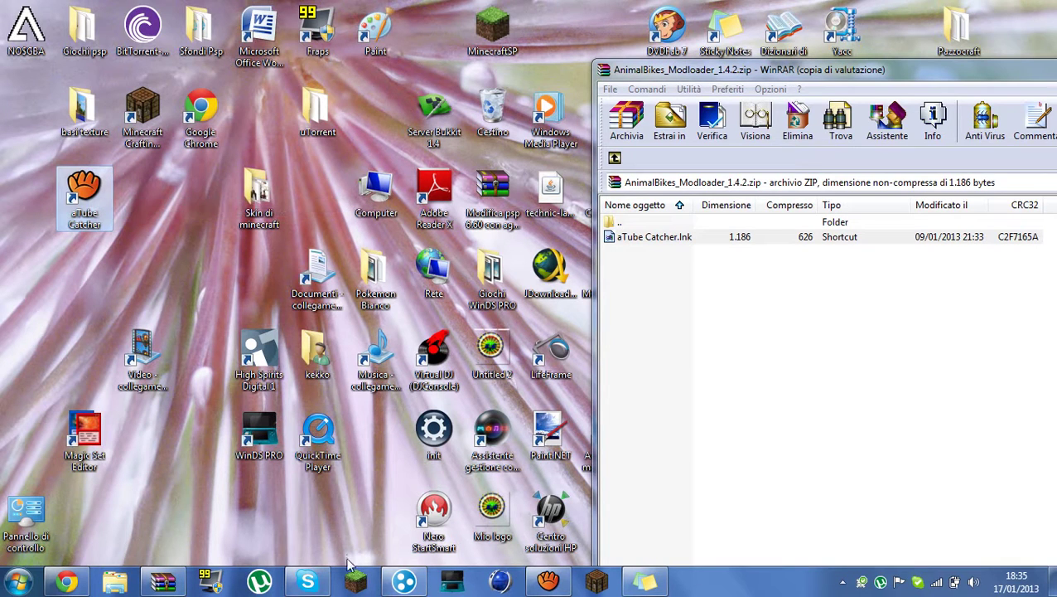
- Switch to aTube Catcher and look over the Normal mode URL download page, returning to the Screen Record page
click(540, 586)
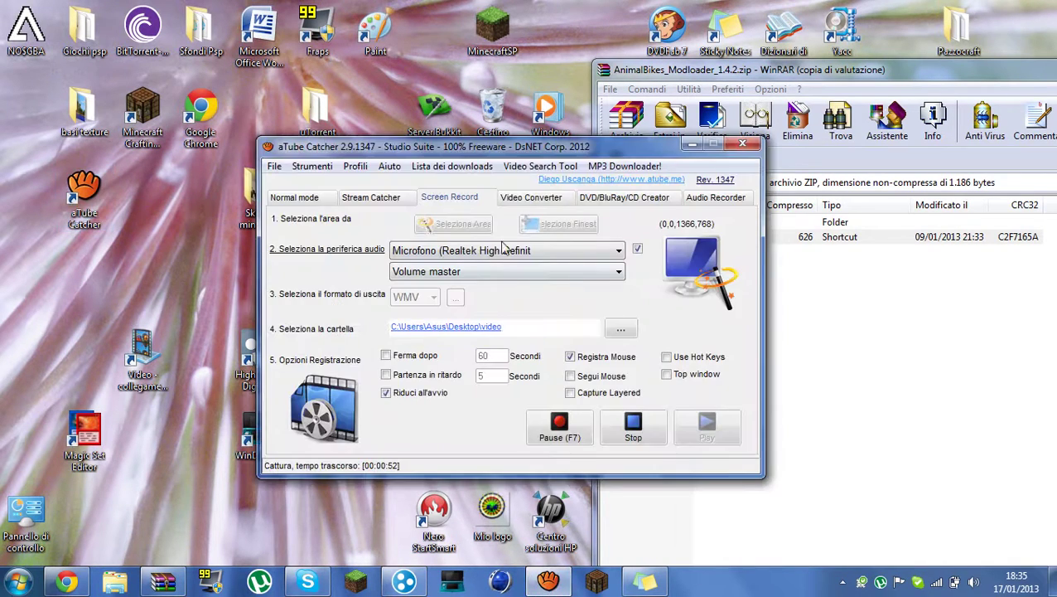
click(294, 201)
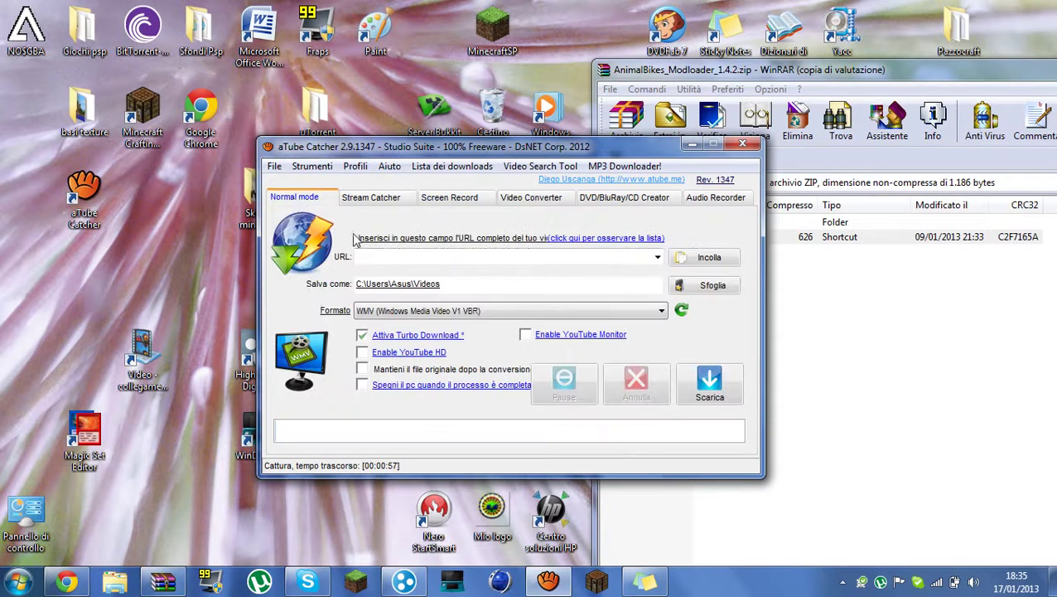
click(419, 256)
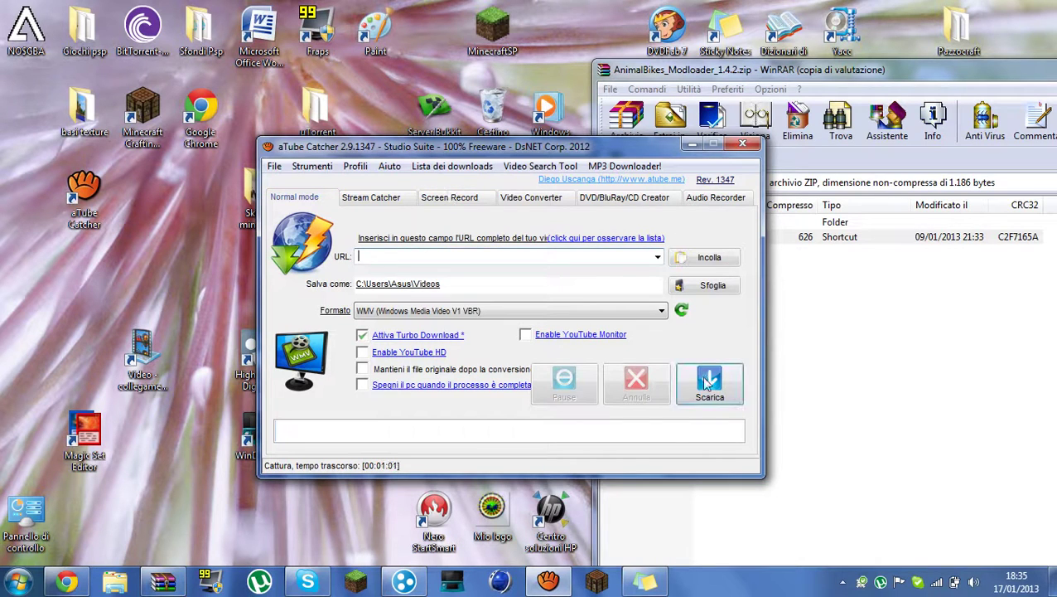
click(447, 203)
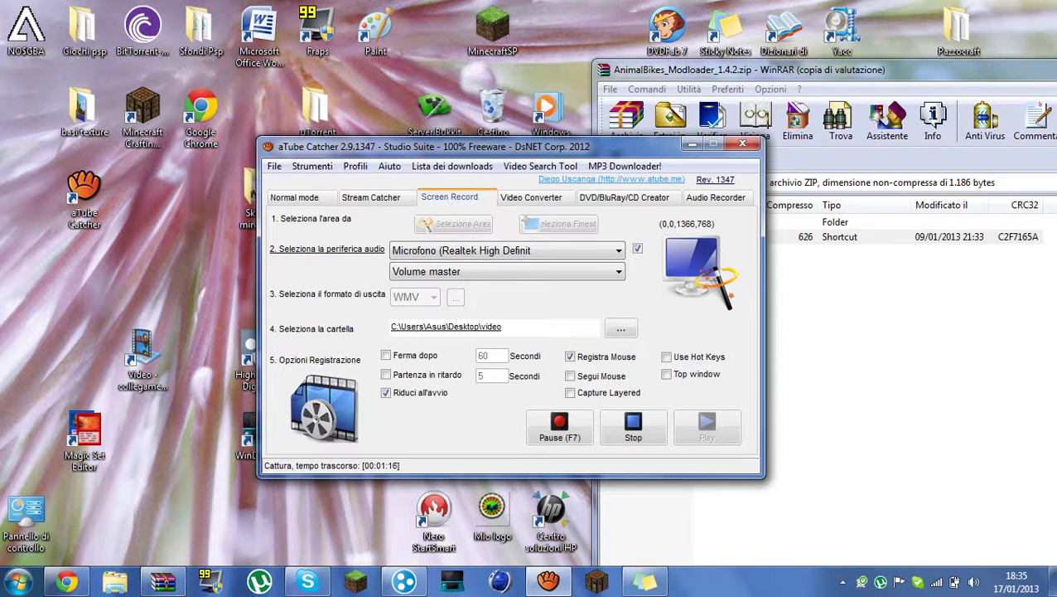
- Bring the WinRAR archive window to the front and minimize it, leaving the screen recording settings in view
drag(3, 3, 460, 173)
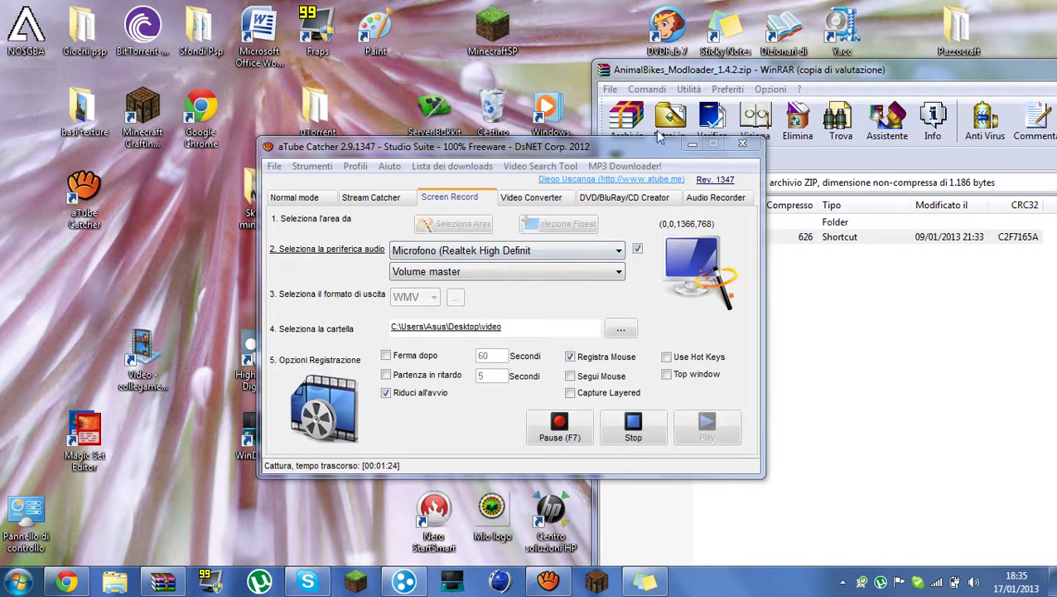
drag(693, 71, 272, 23)
click(573, 370)
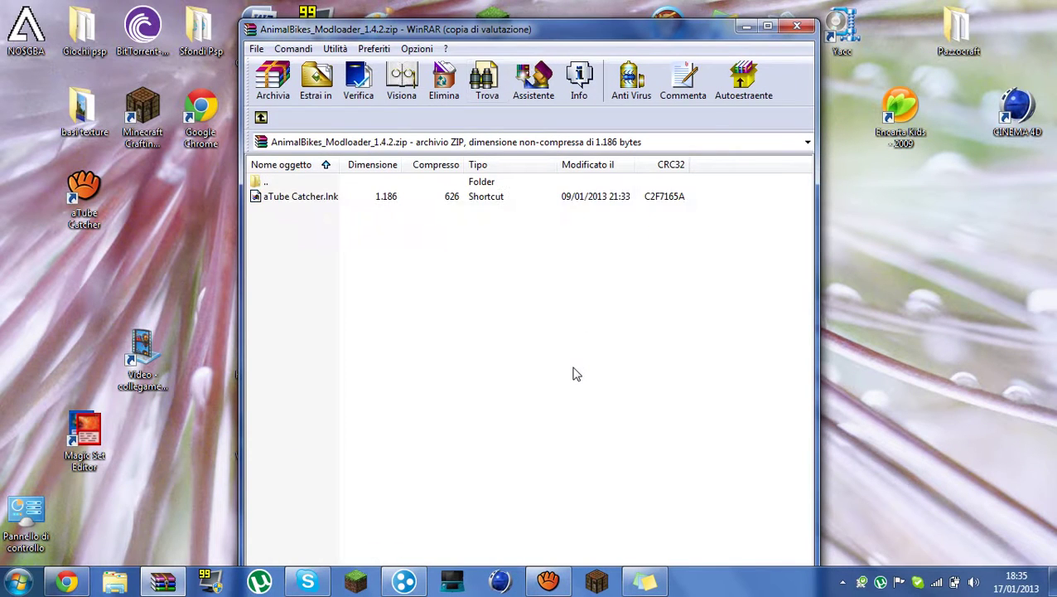
click(746, 26)
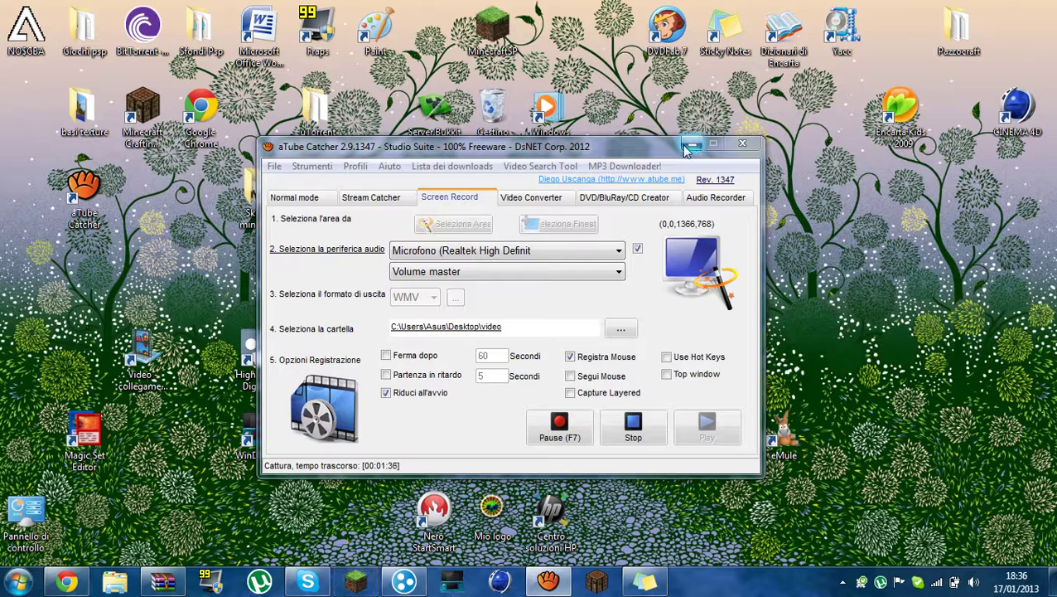
- Reselect the Microfono (Realtek High Definit) audio device and toggle audio recording off and back on
click(454, 255)
click(458, 265)
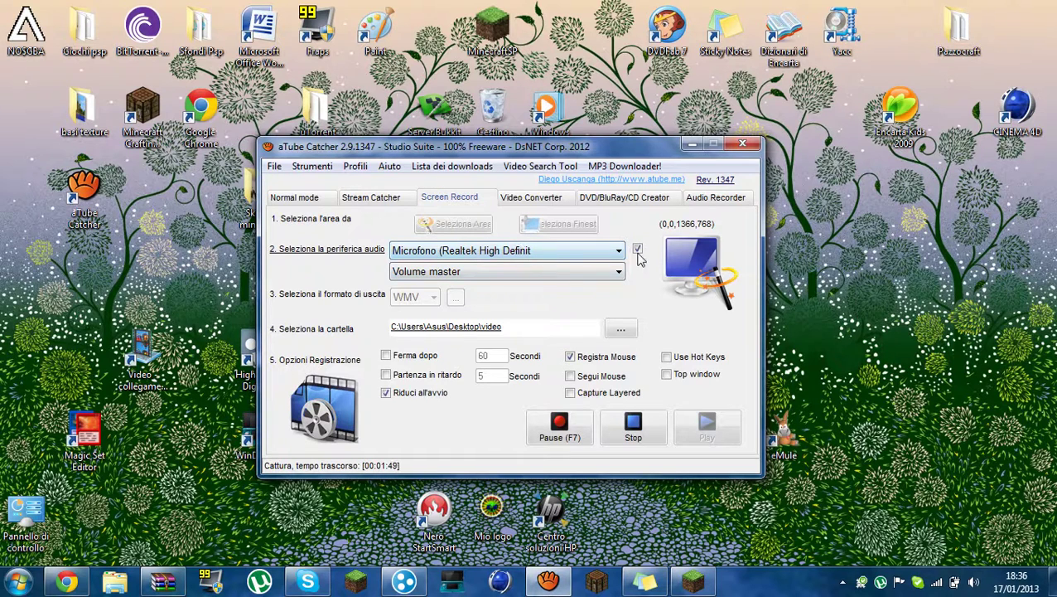
click(473, 253)
click(474, 263)
click(638, 251)
click(640, 250)
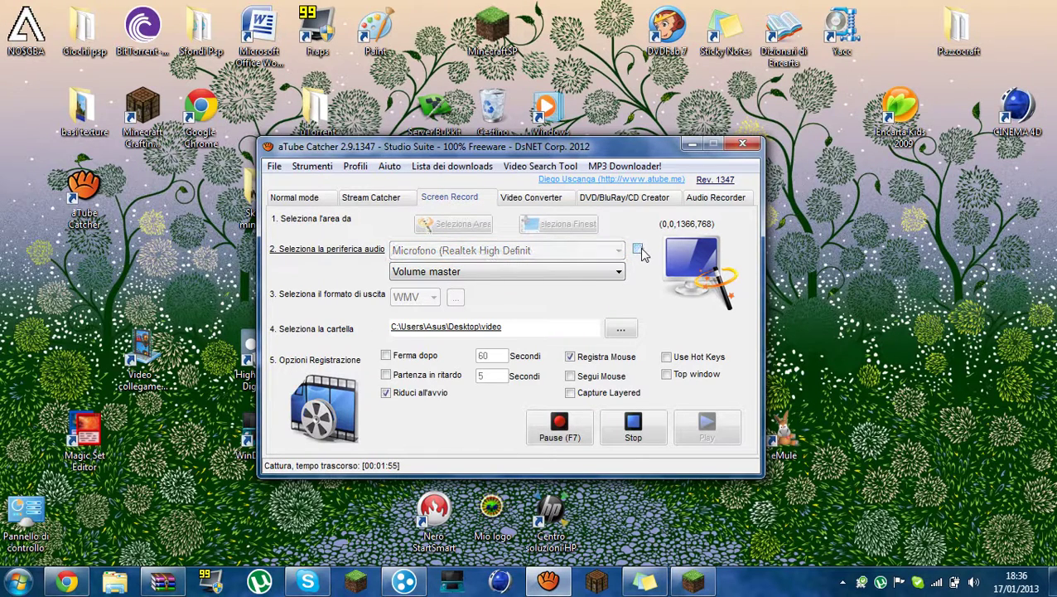
click(638, 250)
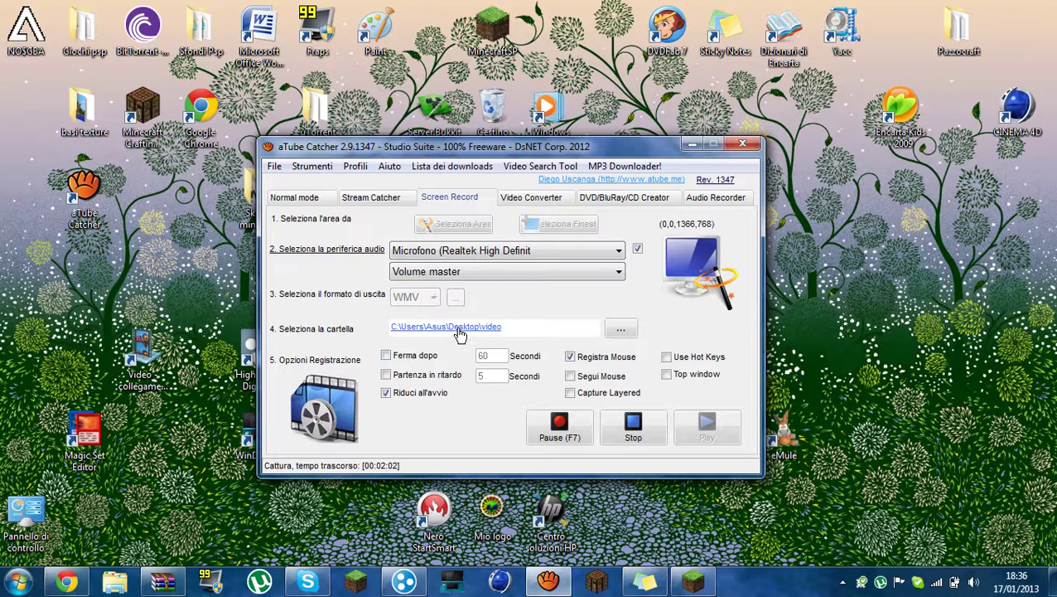
- Open the folder picker for saved recordings and close it without choosing a folder
click(620, 331)
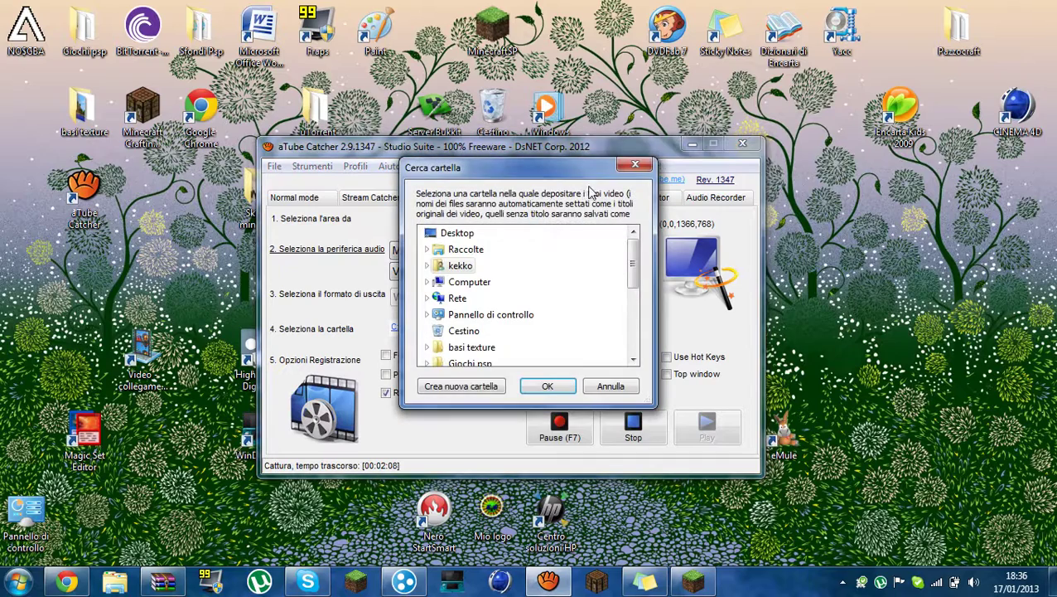
click(639, 164)
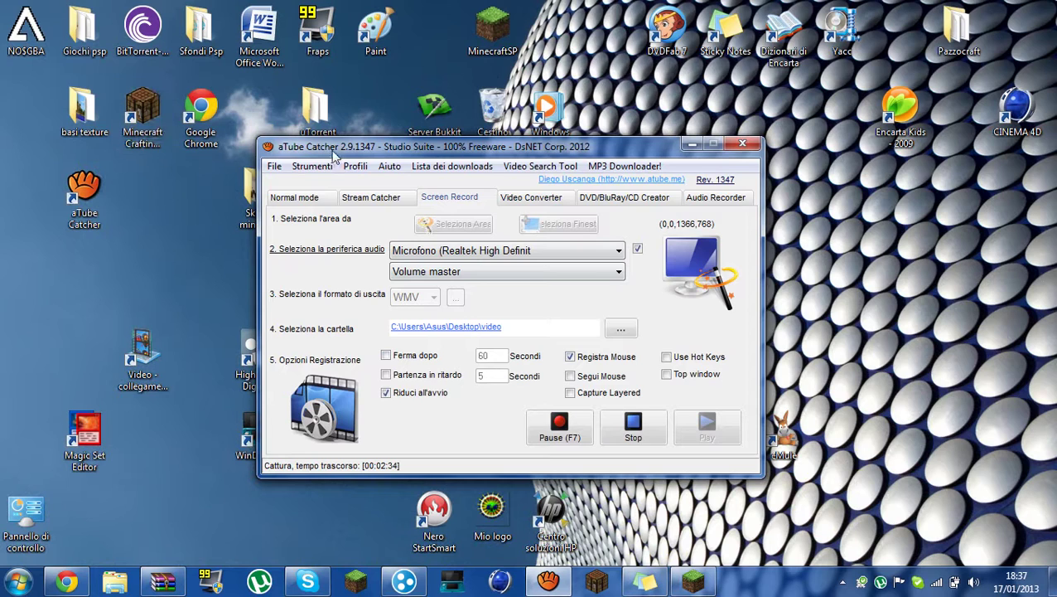
- Move the aTube Catcher window higher on the desktop, and minimize and restore it twice
drag(331, 151, 362, 93)
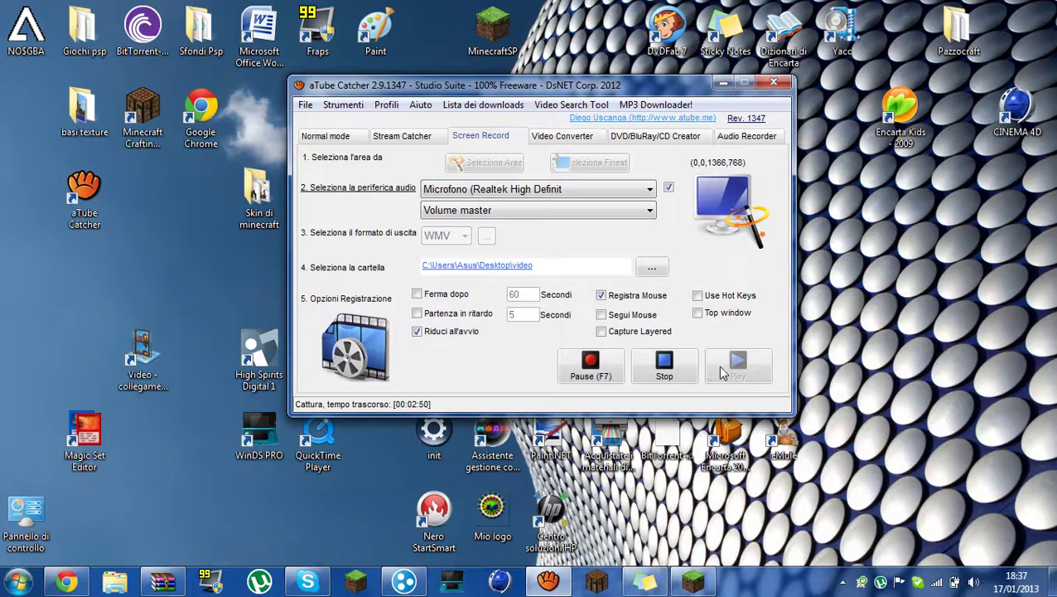
click(723, 83)
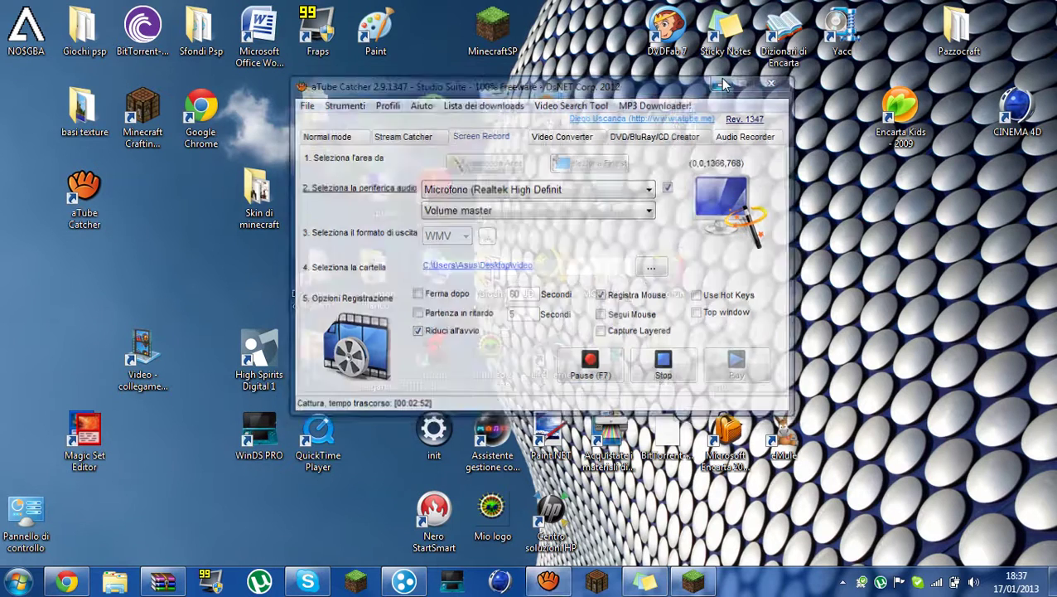
click(548, 580)
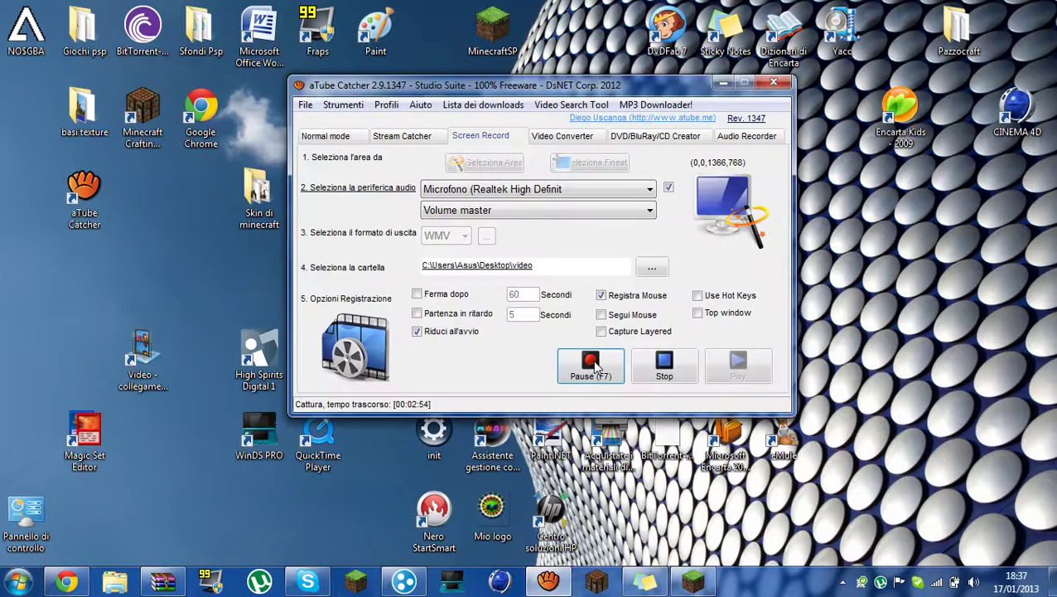
click(722, 83)
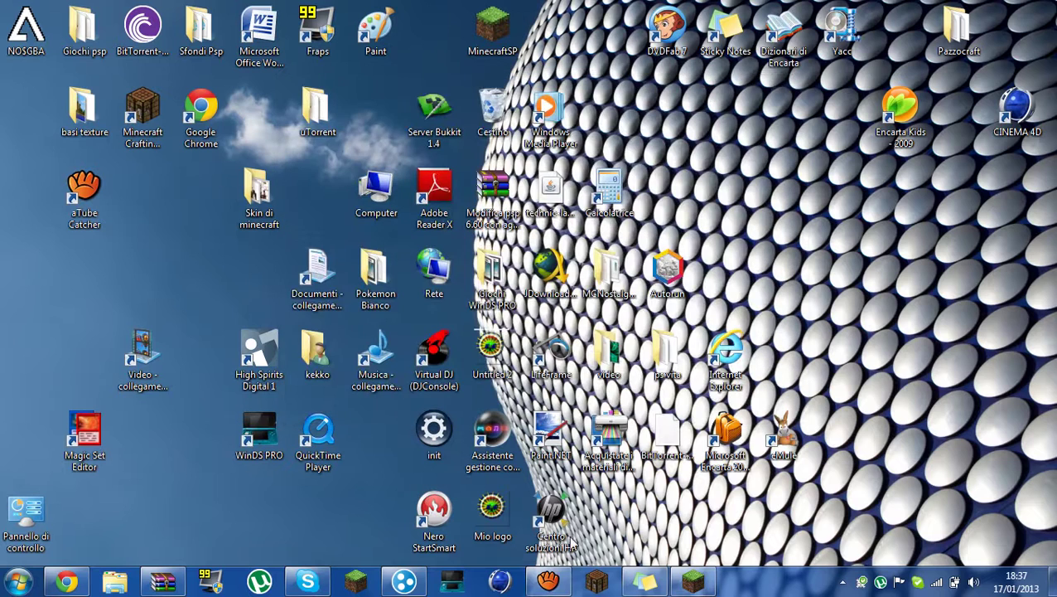
click(548, 580)
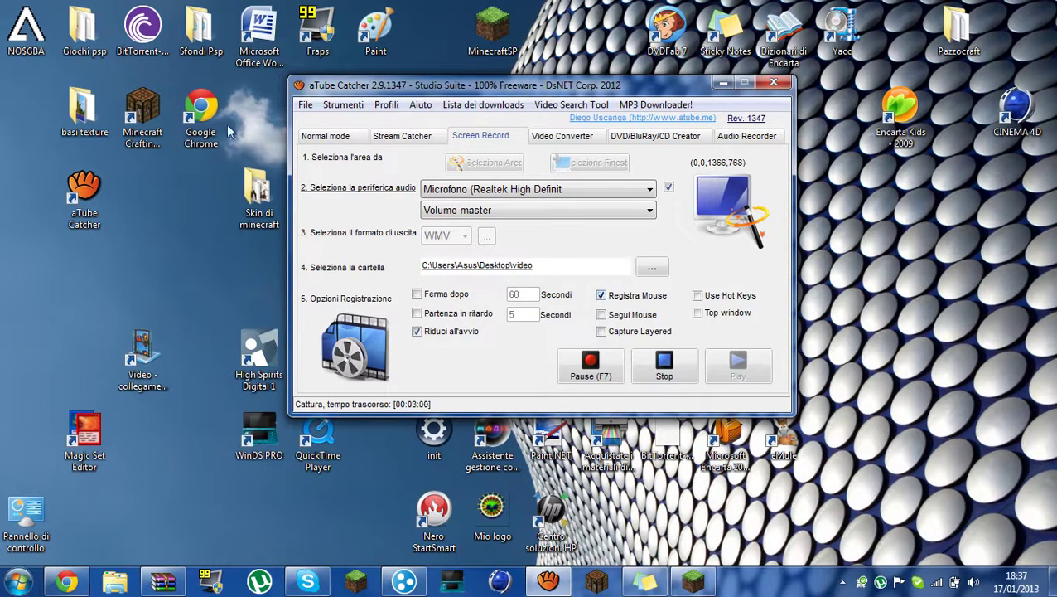
- Toggle the Registra Mouse recording option off and back on
click(602, 296)
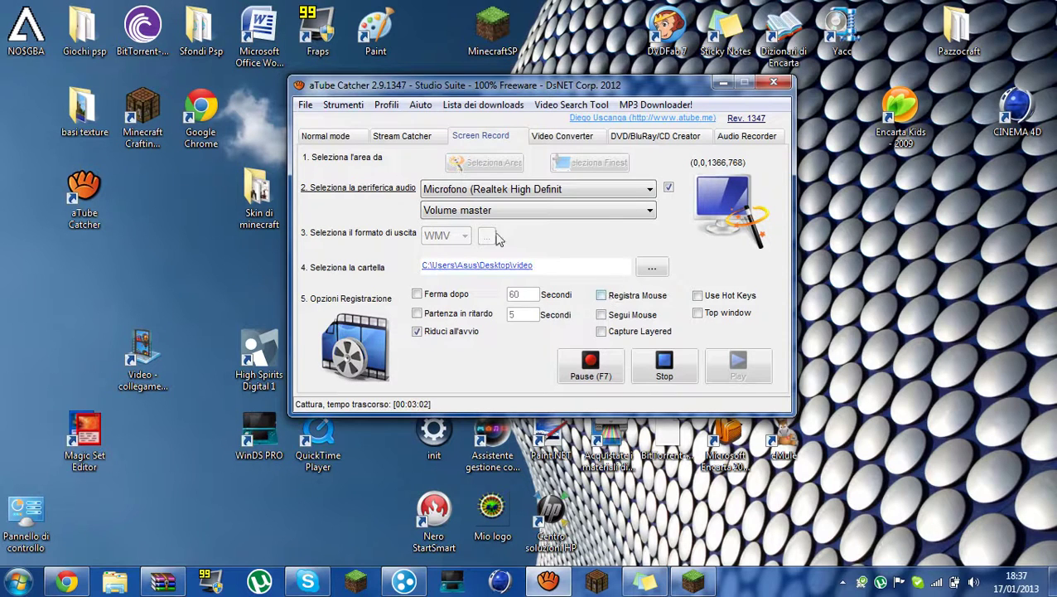
click(602, 296)
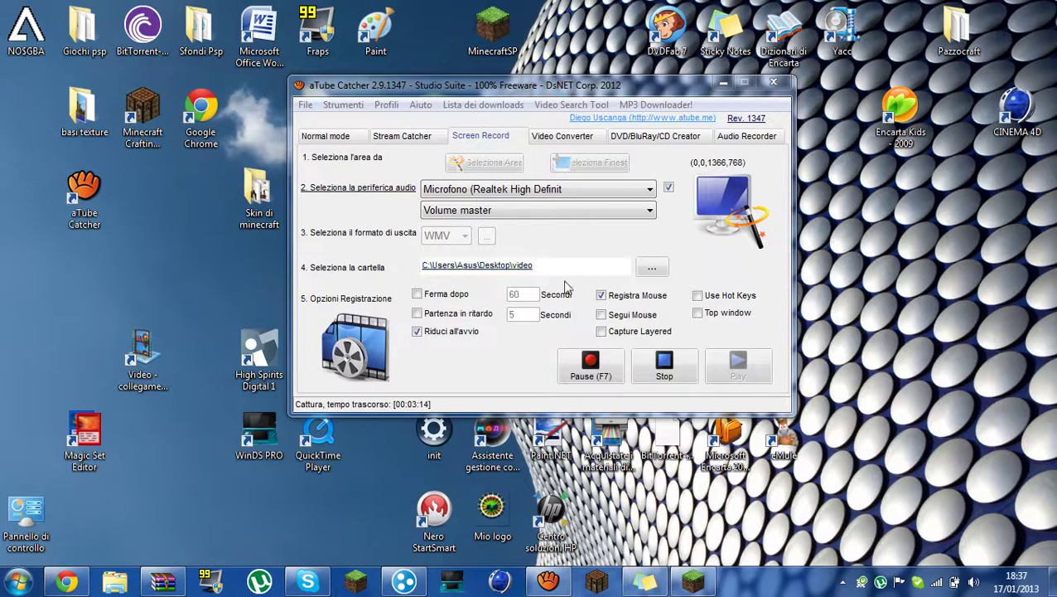
click(600, 314)
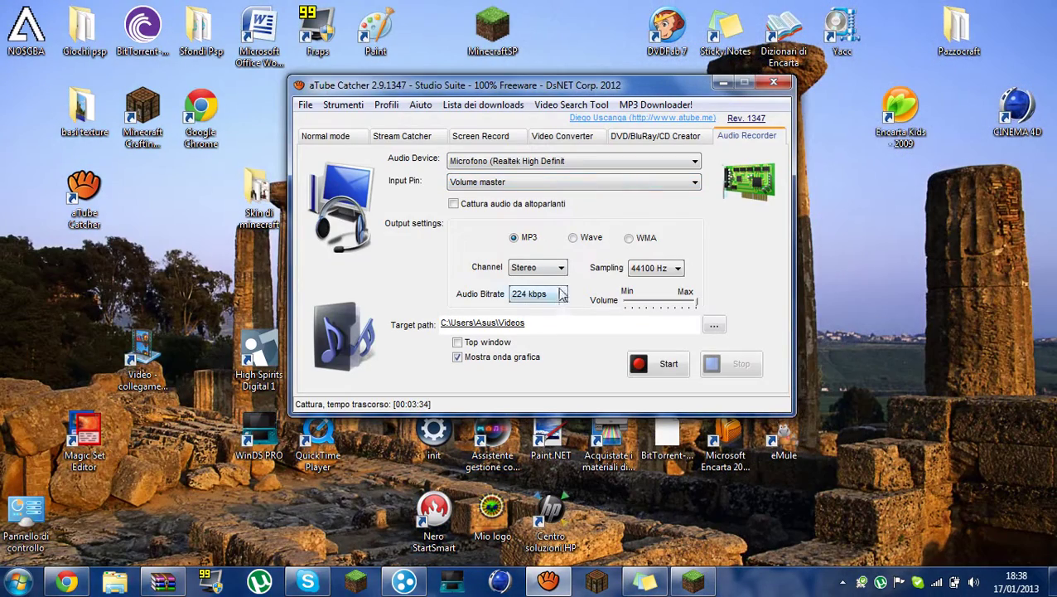
- Look over the Audio Recorder's sampling and input choices and the DVD/BluRay/CD Creator page, returning to the Screen Record settings
click(661, 269)
click(510, 182)
click(511, 199)
click(655, 136)
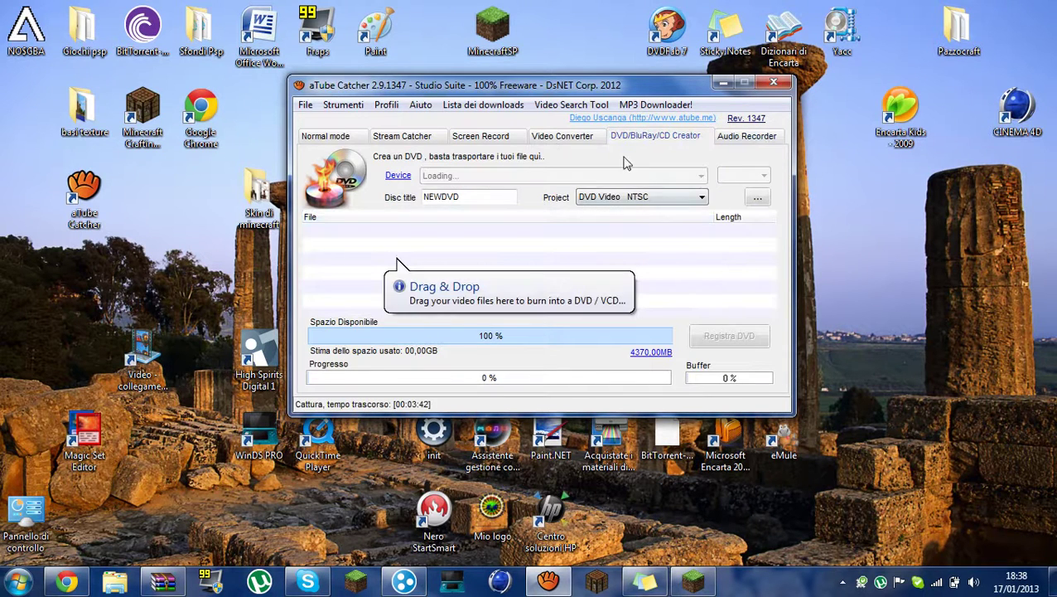
click(482, 136)
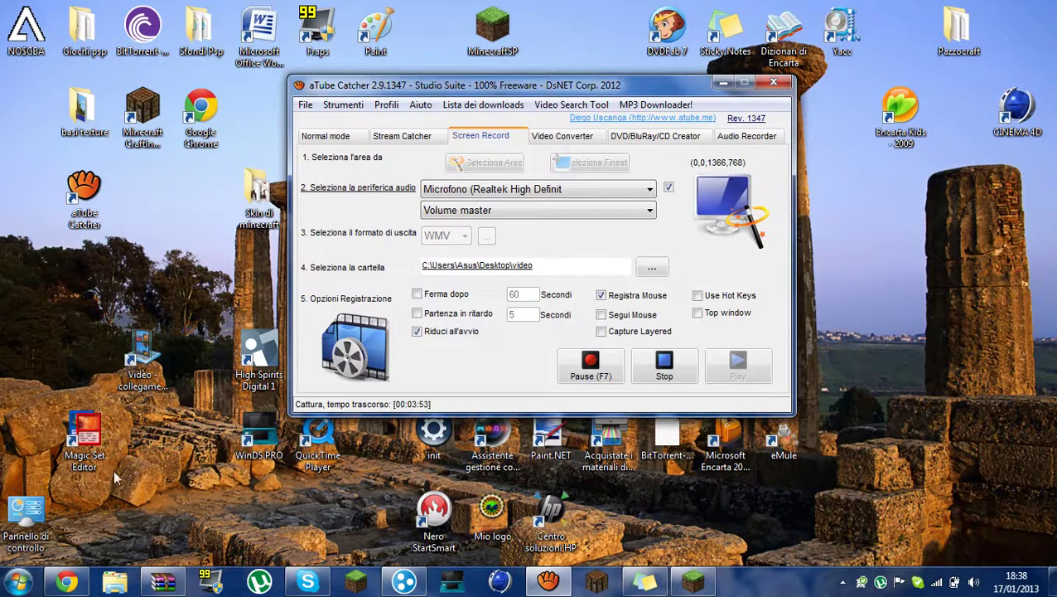
click(66, 580)
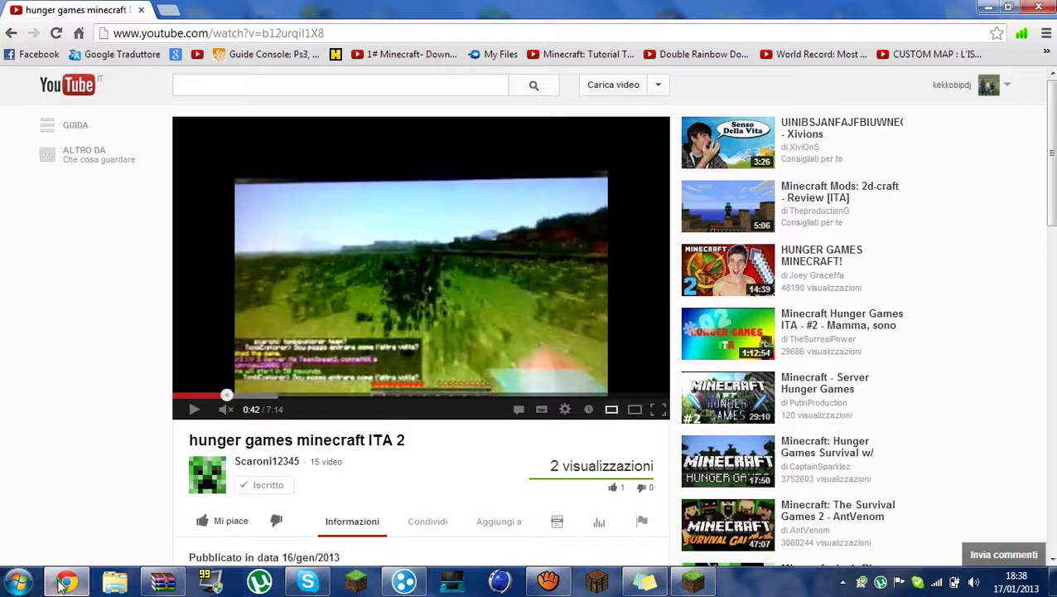
click(63, 583)
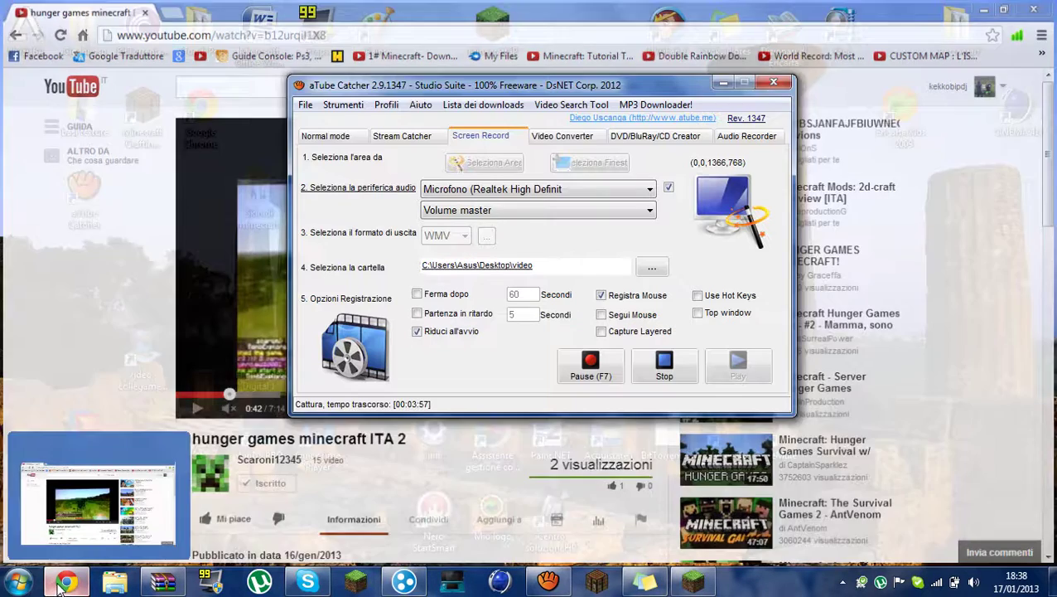
click(675, 369)
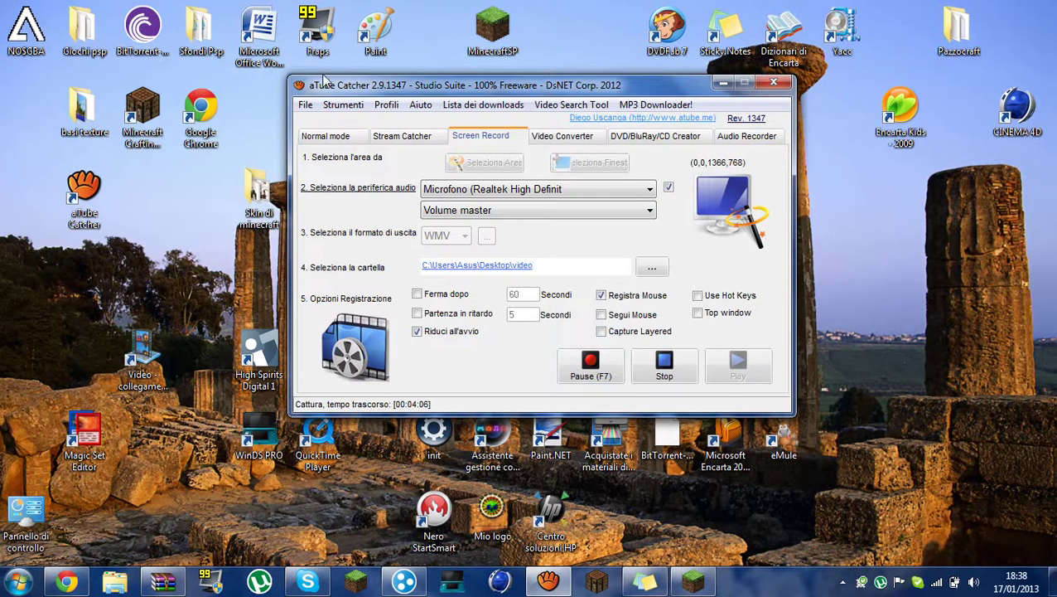
drag(363, 89, 332, 96)
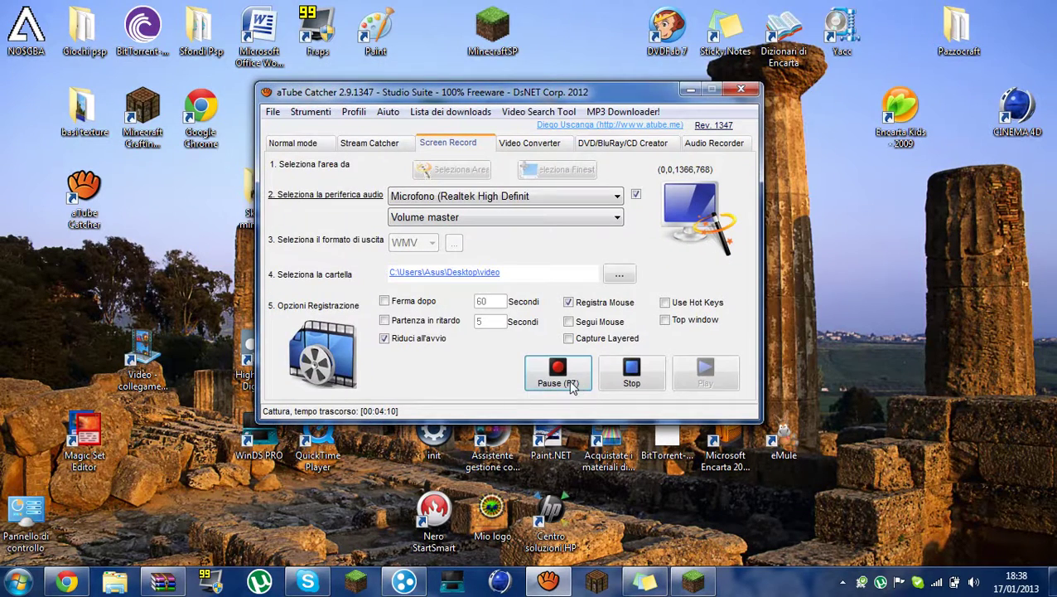